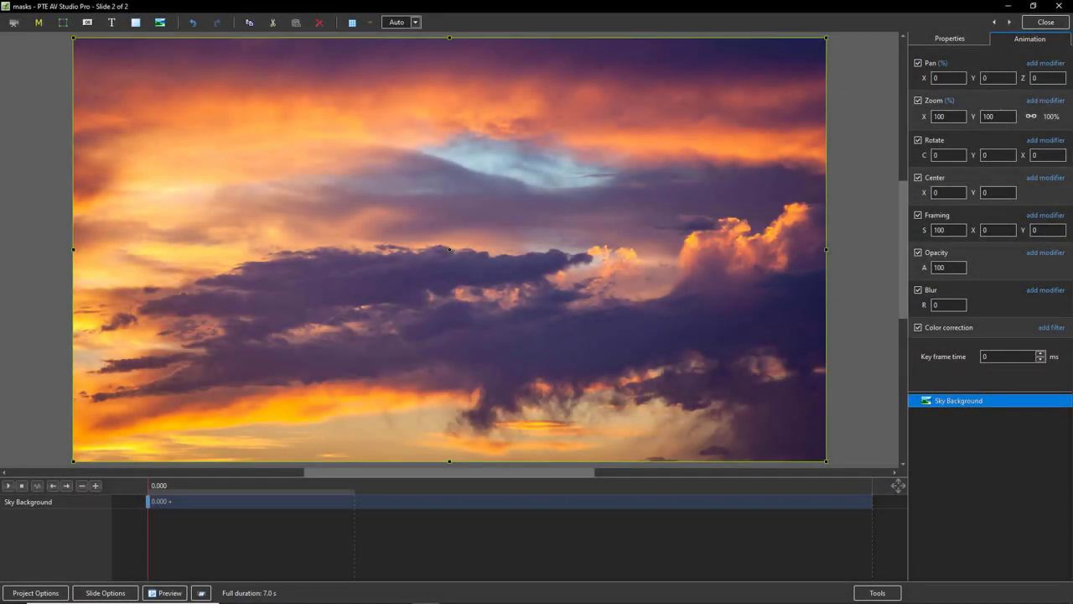
- Open Add Mask Template for the Sky Background layer: a 1024×1024 Circle with 50% blur
{"action": "left_click", "coordinate": [37, 22]}
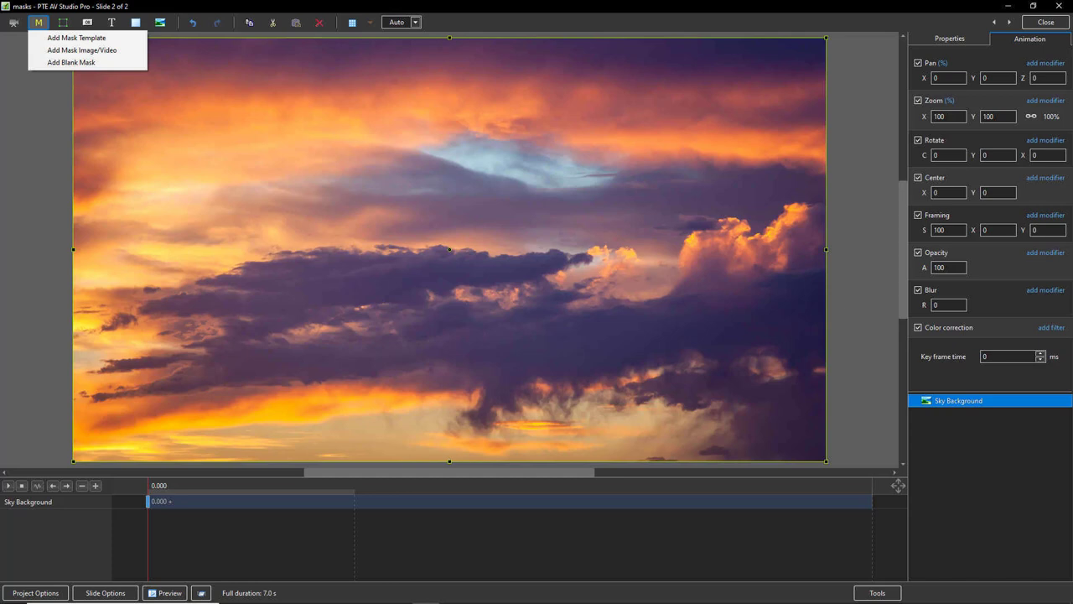
{"action": "left_click", "coordinate": [71, 62]}
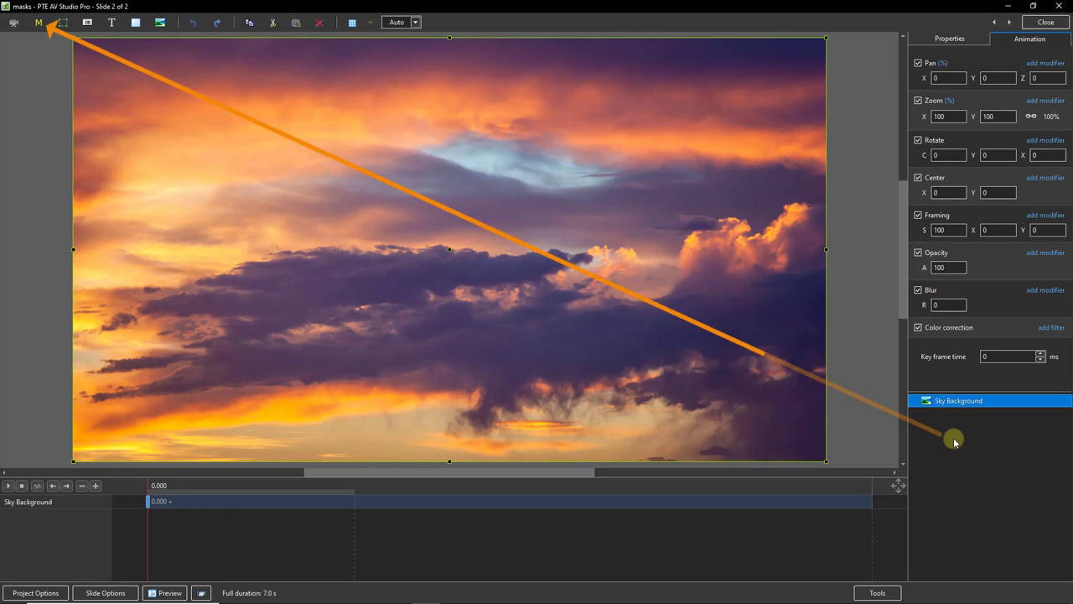
{"action": "right_click", "coordinate": [1020, 402]}
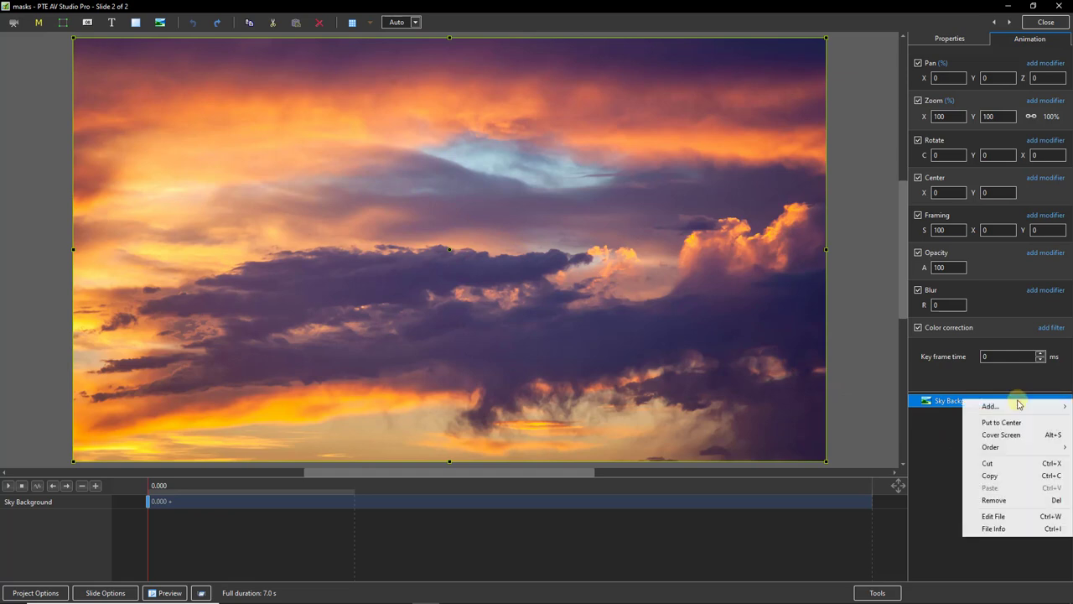
{"action": "mouse_move", "coordinate": [988, 408]}
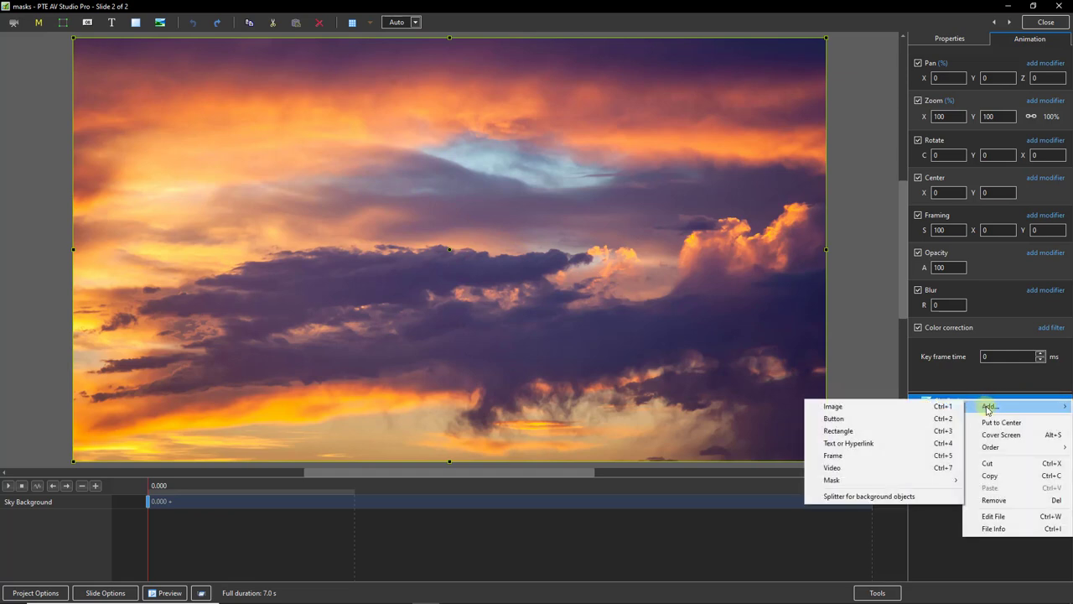
{"action": "mouse_move", "coordinate": [848, 484]}
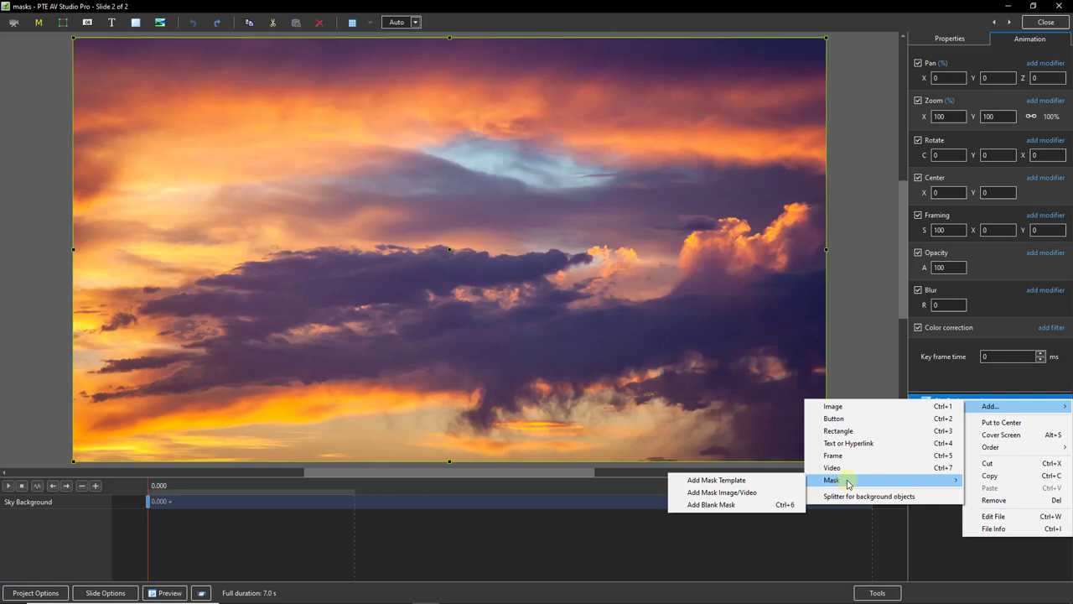
{"action": "left_click", "coordinate": [726, 482]}
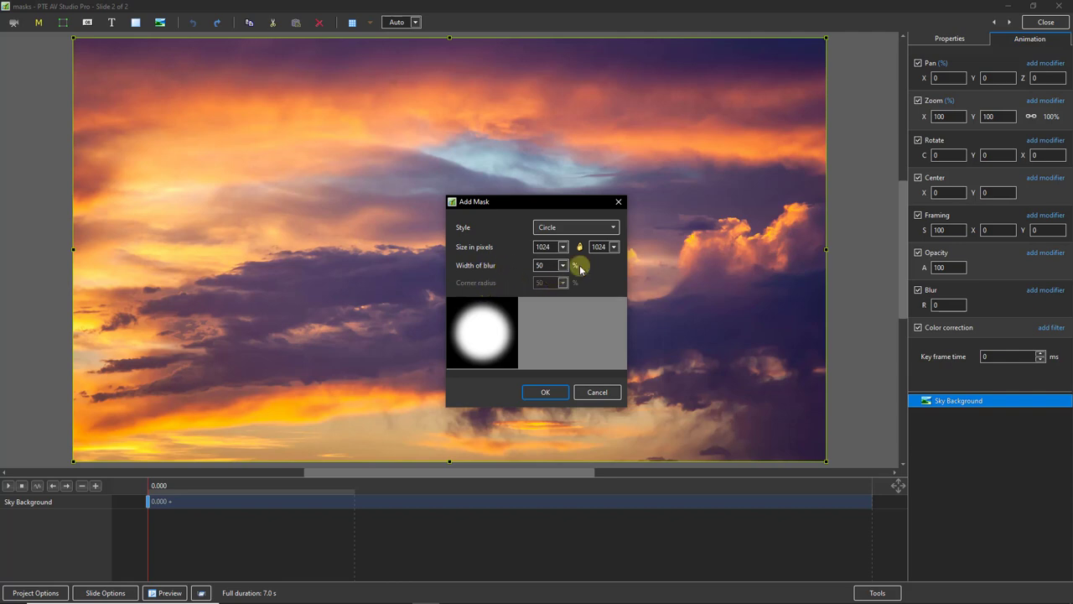
- Try the Rectangle shape, then add a Circle mask at 1024 px with 50% blur width
{"action": "left_click", "coordinate": [614, 229]}
{"action": "left_click", "coordinate": [609, 243]}
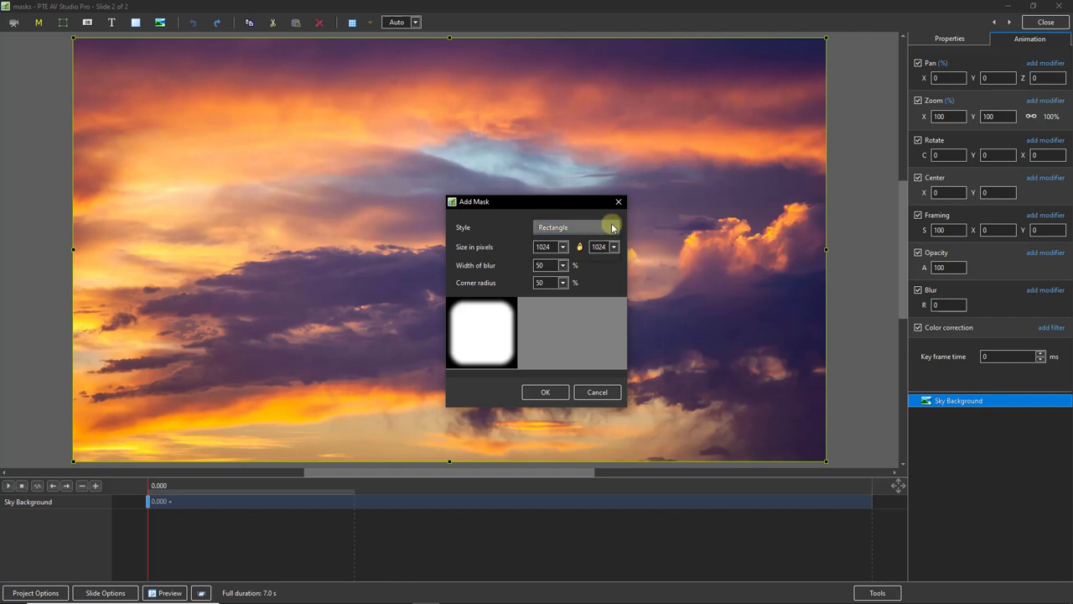
{"action": "left_click", "coordinate": [613, 227]}
{"action": "left_click", "coordinate": [559, 254]}
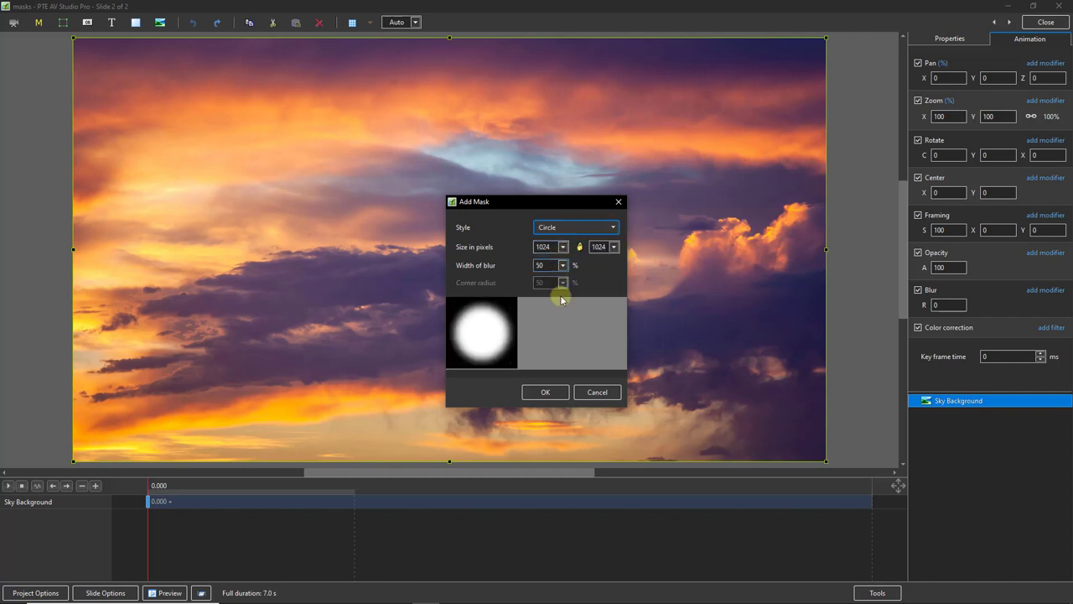
{"action": "left_click", "coordinate": [544, 393]}
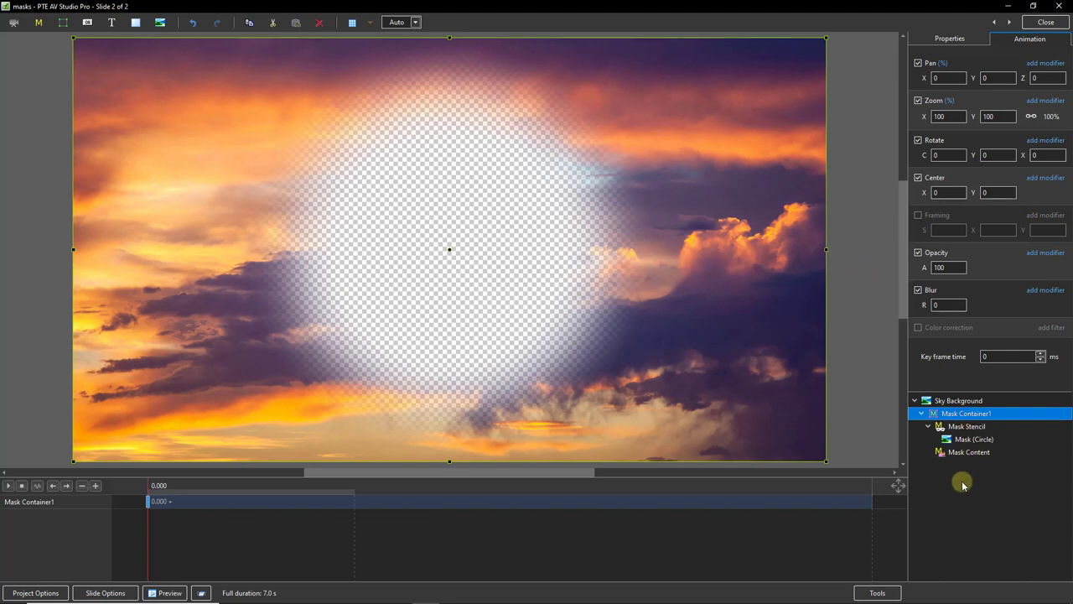
- Select the Mask (Circle) stencil under Mask Stencil in the object tree
{"action": "left_click", "coordinate": [1014, 439]}
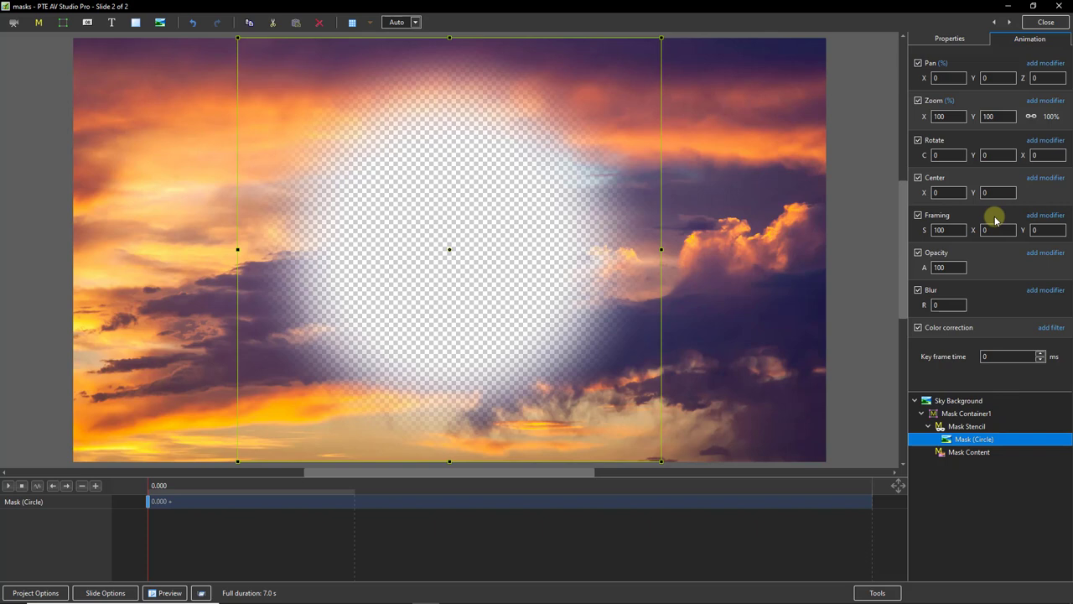
- Unlink Zoom X/Y and set the circle stencil's Zoom X to 175%, keeping Y at 100
{"action": "left_click", "coordinate": [1031, 117]}
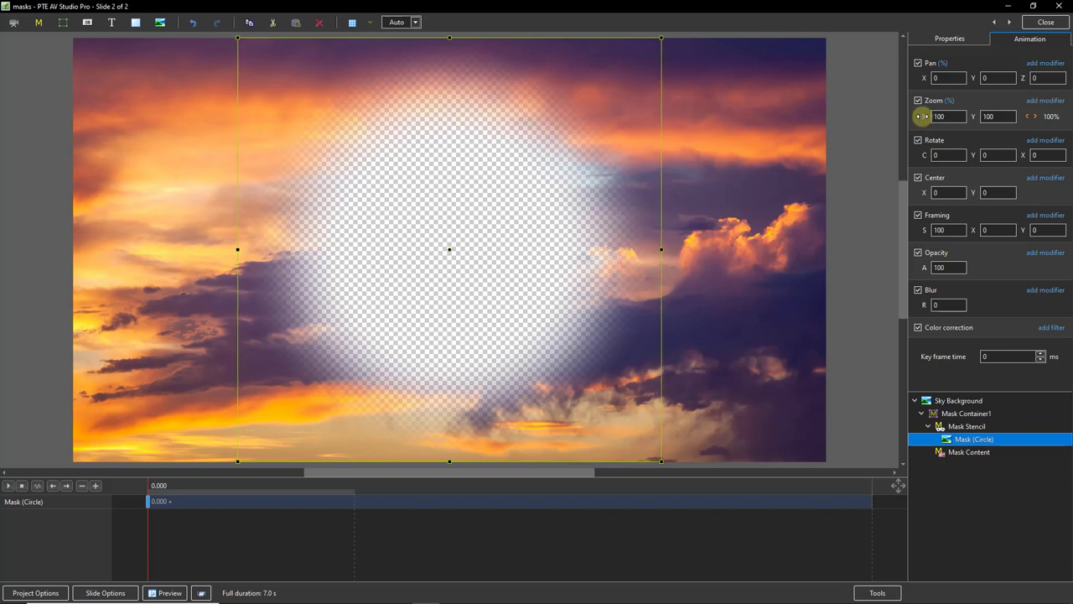
{"action": "left_click_drag", "start_coordinate": [923, 116], "coordinate": [965, 141]}
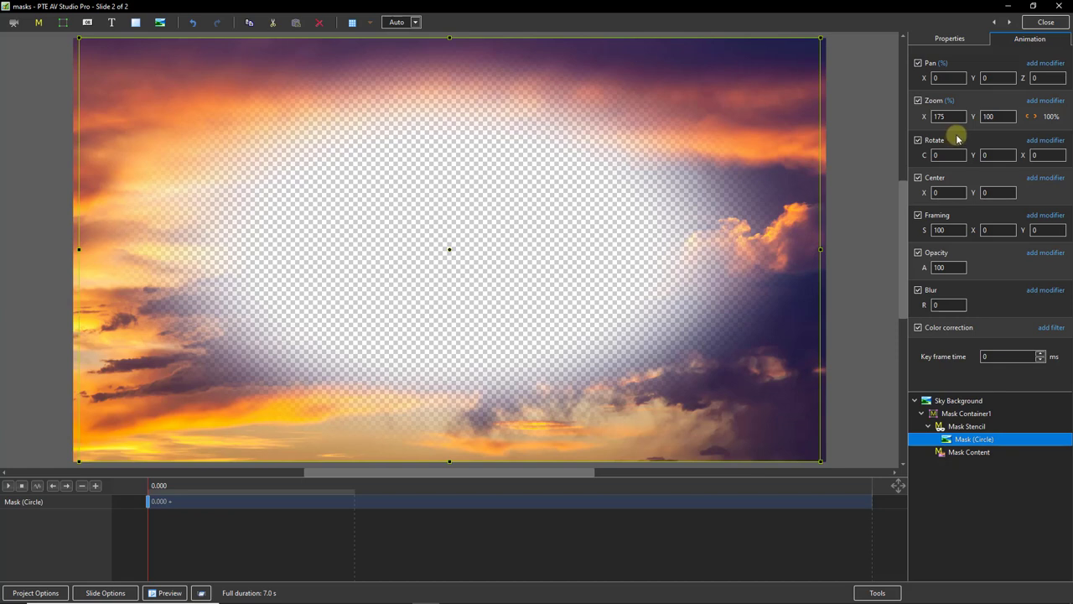
- Add the Balloons image as a layer inside Mask Content
{"action": "left_click", "coordinate": [973, 453]}
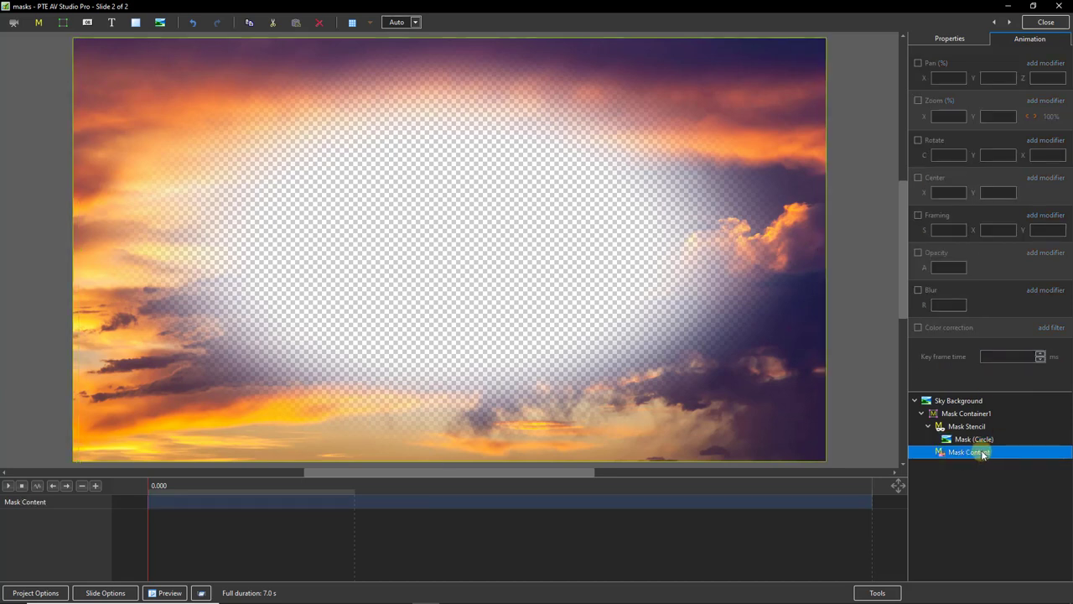
{"action": "right_click", "coordinate": [977, 452]}
{"action": "mouse_move", "coordinate": [990, 461]}
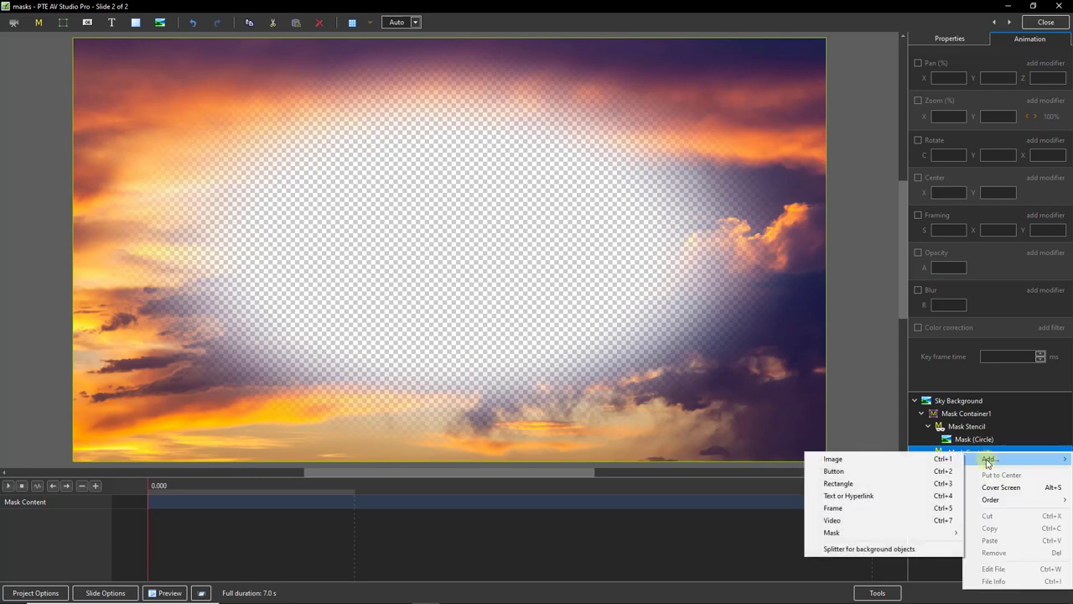
{"action": "left_click", "coordinate": [858, 461]}
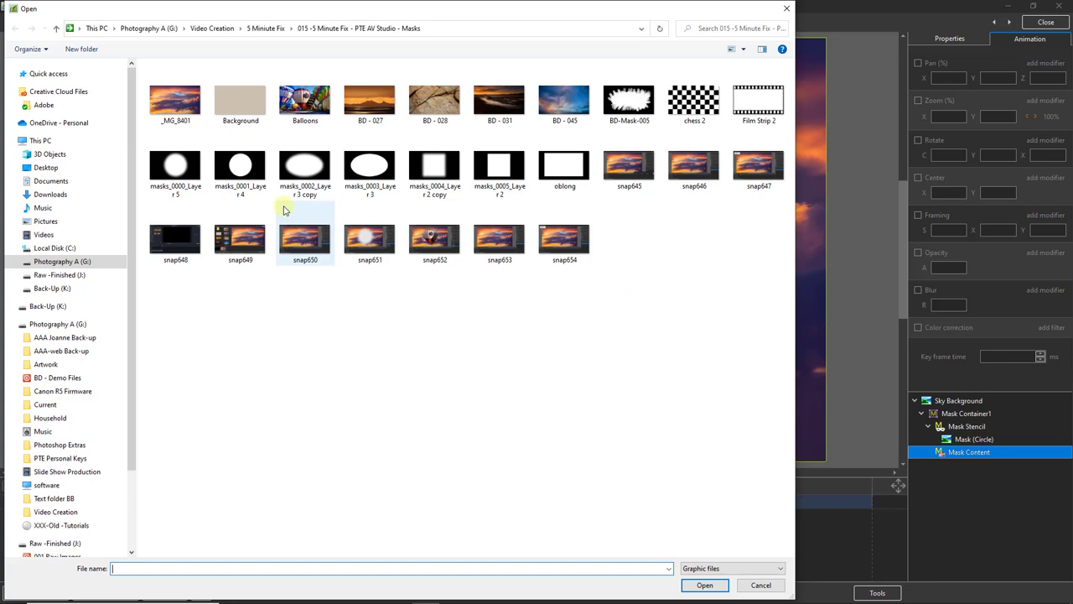
{"action": "left_click", "coordinate": [305, 102]}
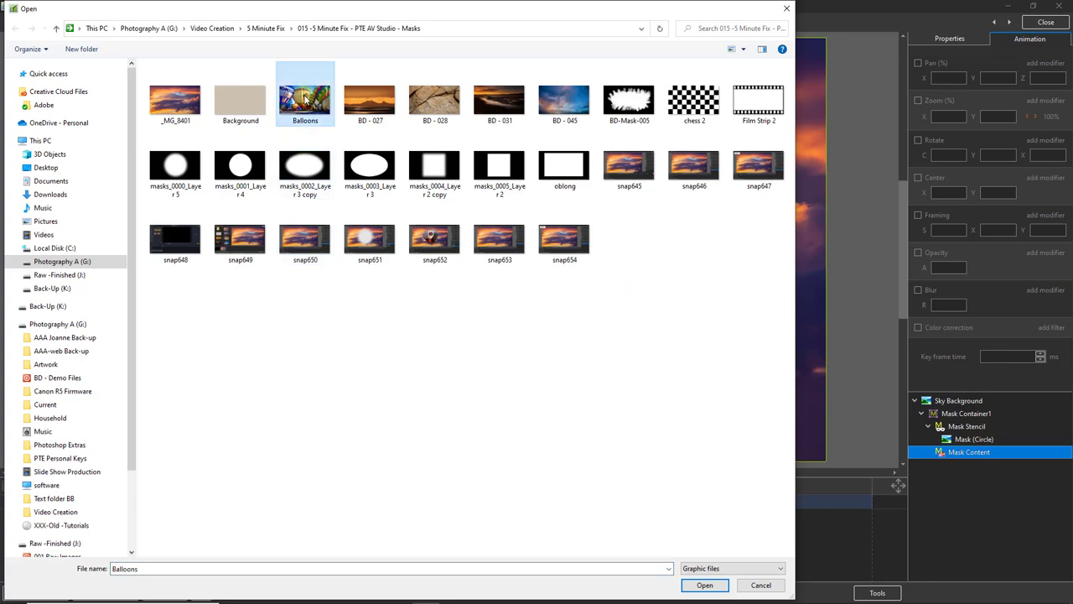
{"action": "double_click", "coordinate": [307, 101]}
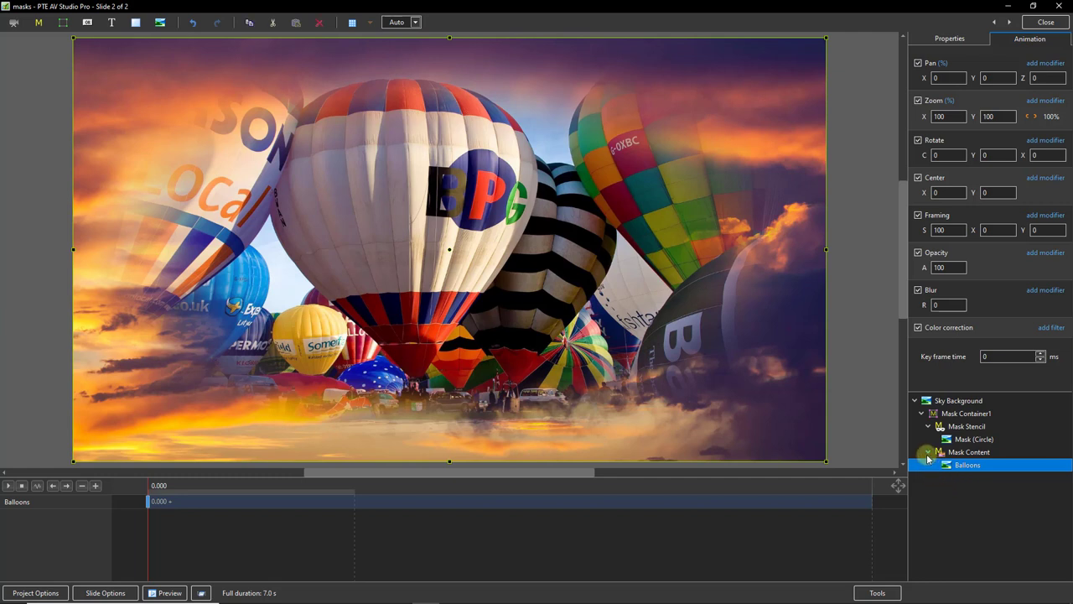
- Collapse the mask branches and rotate the whole Mask Container1 to 124 degrees
{"action": "left_click", "coordinate": [928, 453]}
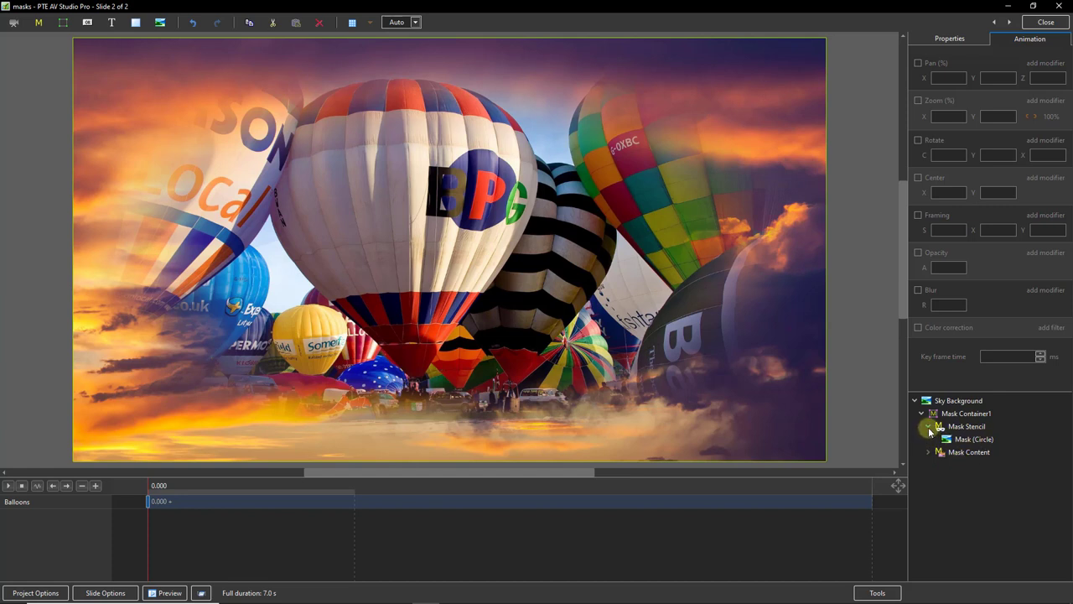
{"action": "left_click", "coordinate": [929, 428]}
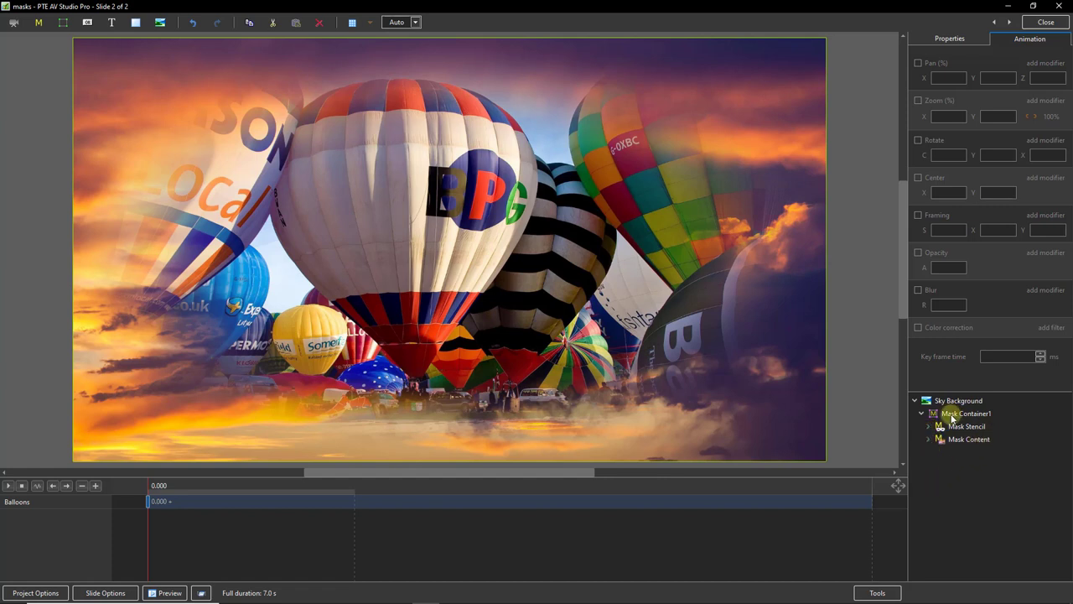
{"action": "left_click", "coordinate": [956, 414]}
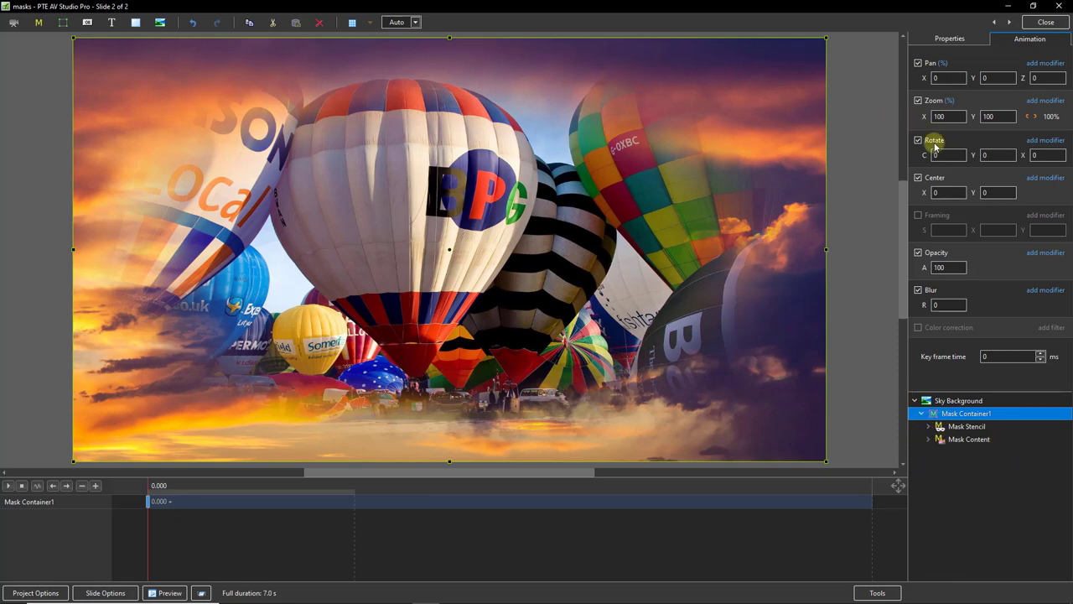
{"action": "mouse_move", "coordinate": [922, 155]}
{"action": "left_mouse_down"}
{"action": "mouse_move", "coordinate": [1016, 182]}
{"action": "mouse_move", "coordinate": [922, 170]}
{"action": "mouse_move", "coordinate": [919, 156]}
{"action": "left_mouse_up"}
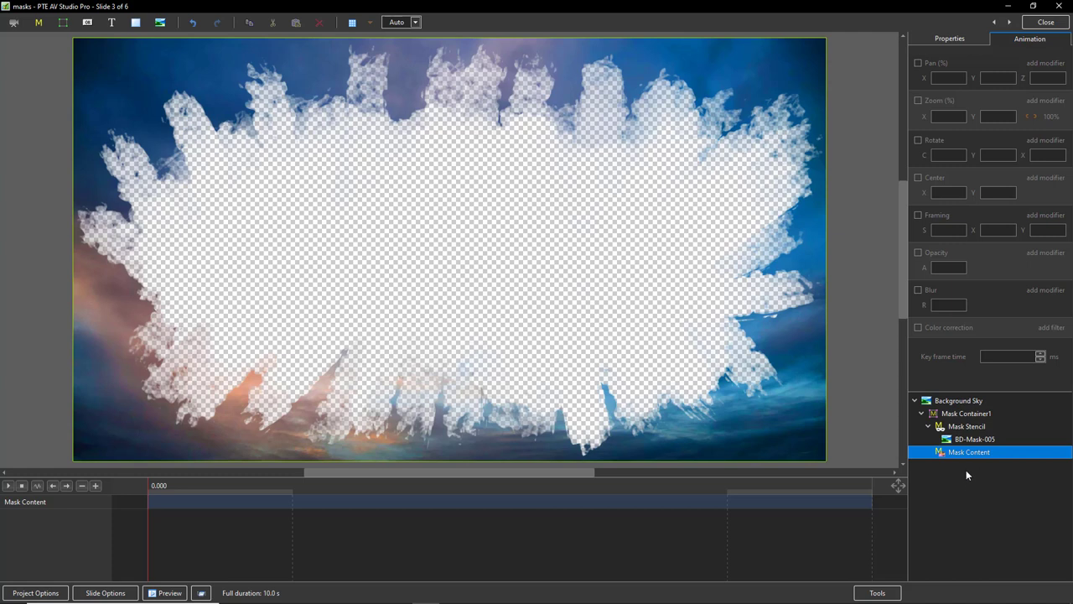
- Insert the BD - 033 photo as an image inside Mask Content
{"action": "right_click", "coordinate": [953, 452]}
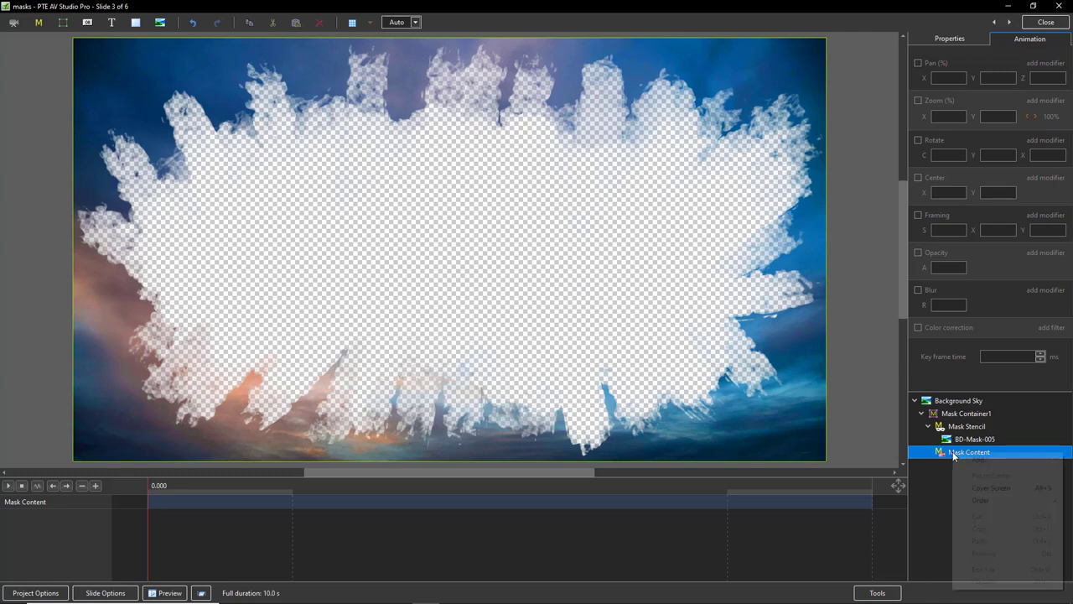
{"action": "mouse_move", "coordinate": [954, 459]}
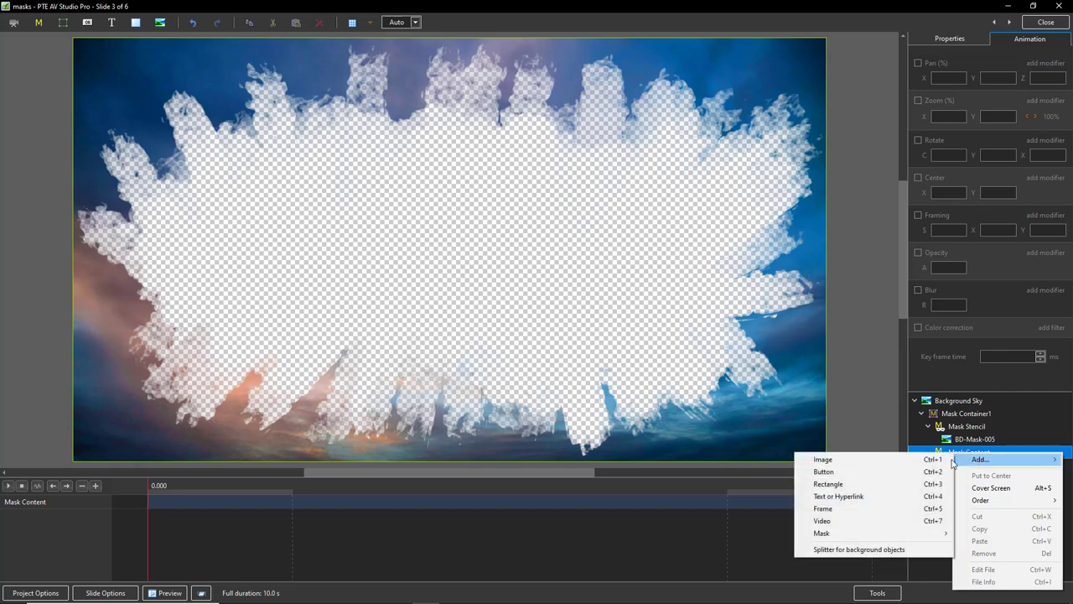
{"action": "left_click", "coordinate": [870, 460]}
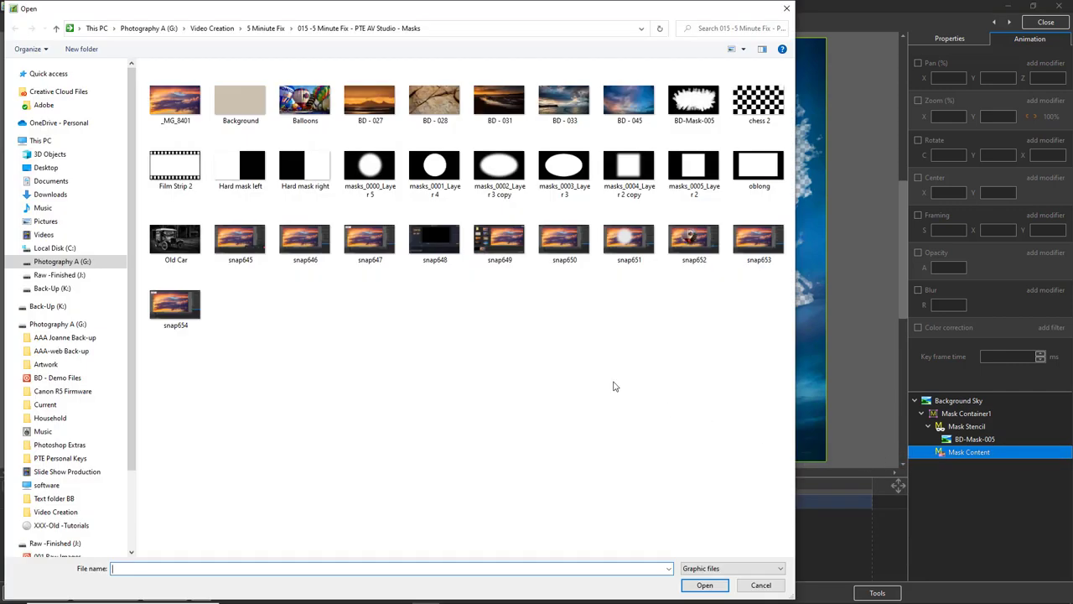
{"action": "double_click", "coordinate": [566, 99]}
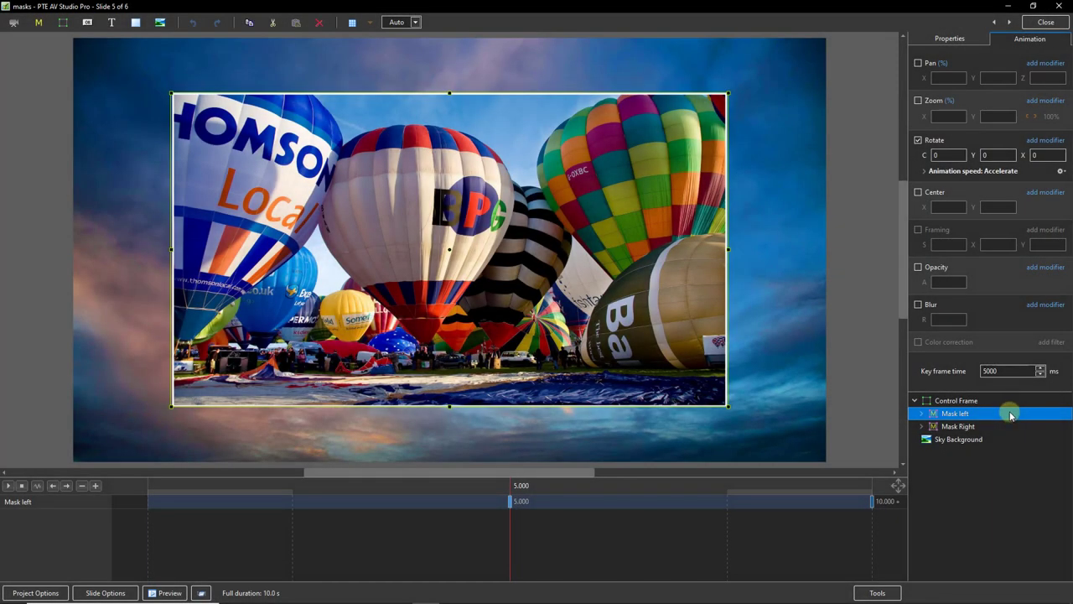
- Compare the settings of the Mask Right and Mask left layers
{"action": "left_click", "coordinate": [956, 427]}
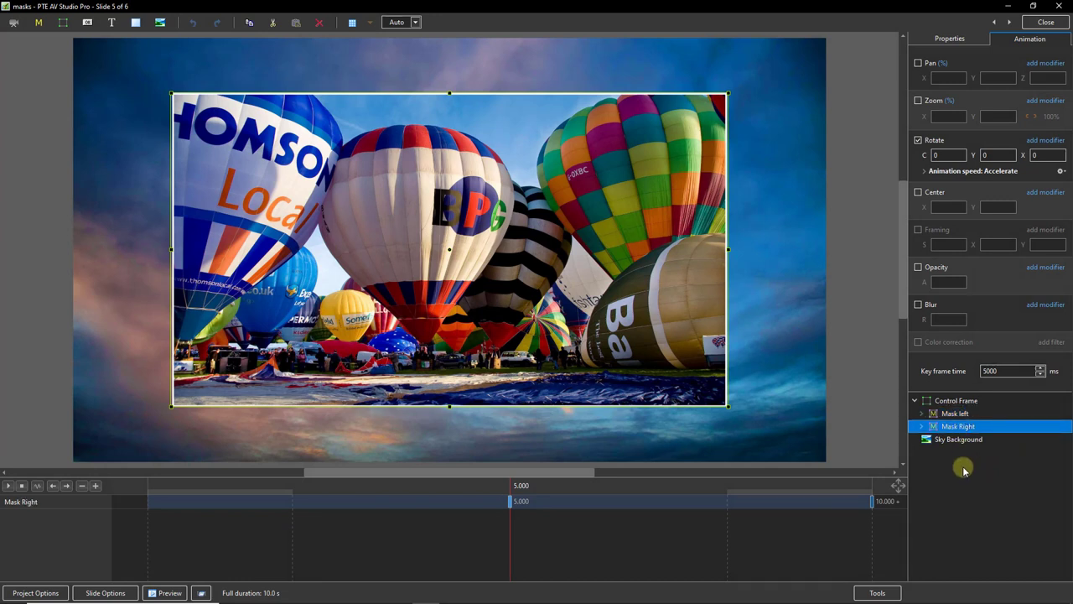
{"action": "left_click", "coordinate": [947, 413]}
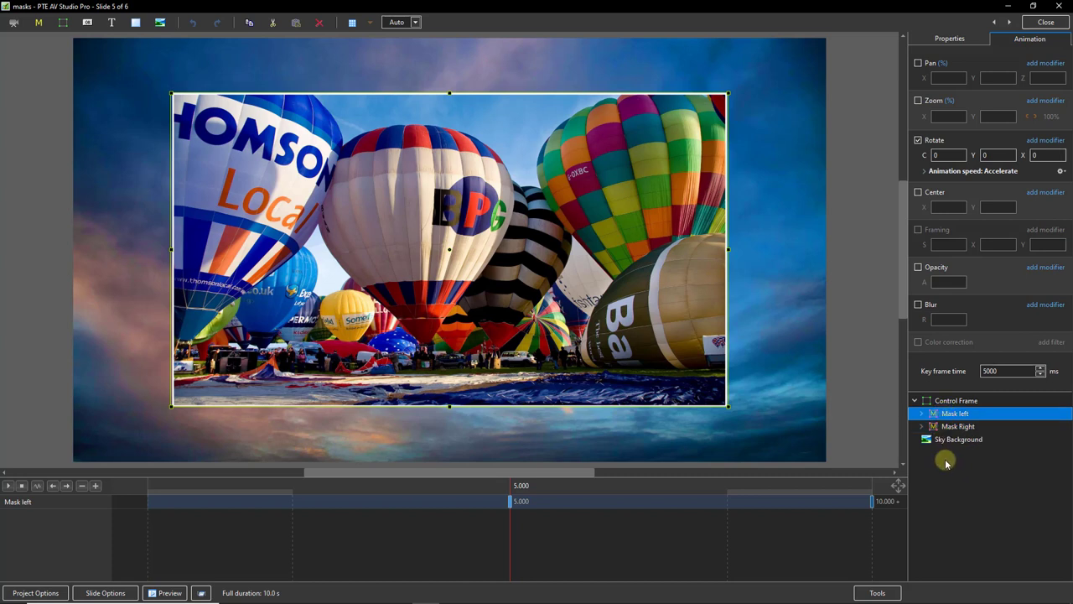
{"action": "left_click", "coordinate": [948, 426]}
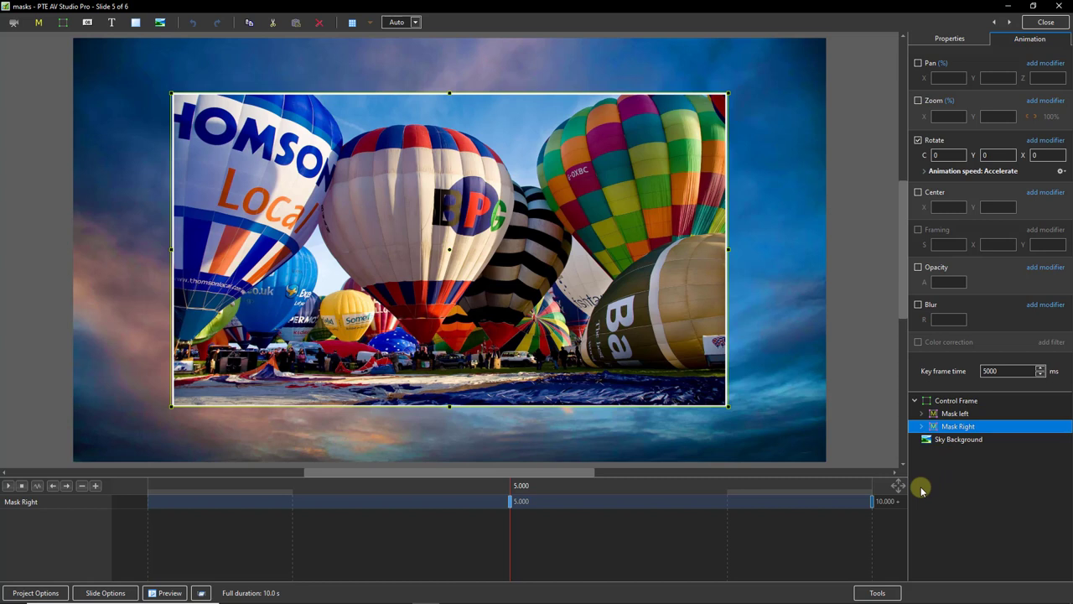
- Expand both masks and inspect the Hard mask left stencil, its Balloons, and Hard mask right
{"action": "left_click", "coordinate": [923, 414]}
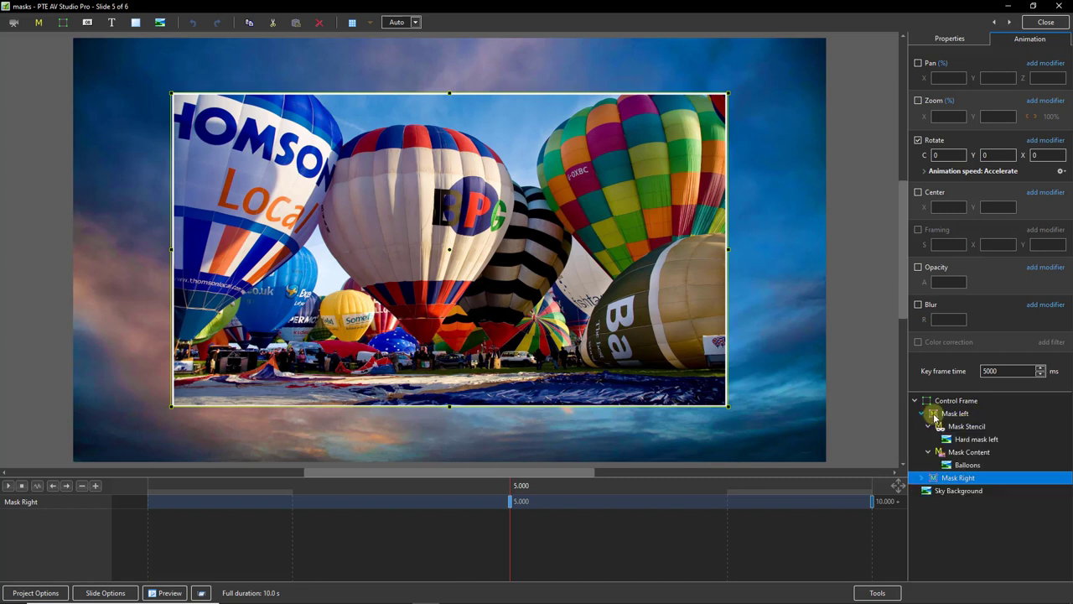
{"action": "left_click", "coordinate": [969, 439]}
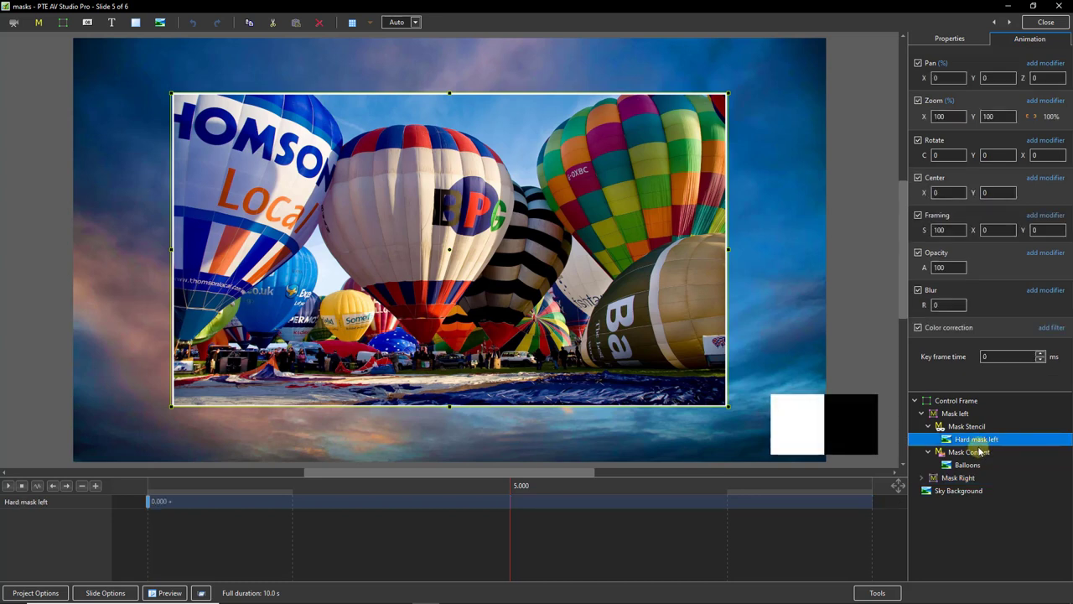
{"action": "left_click", "coordinate": [966, 467]}
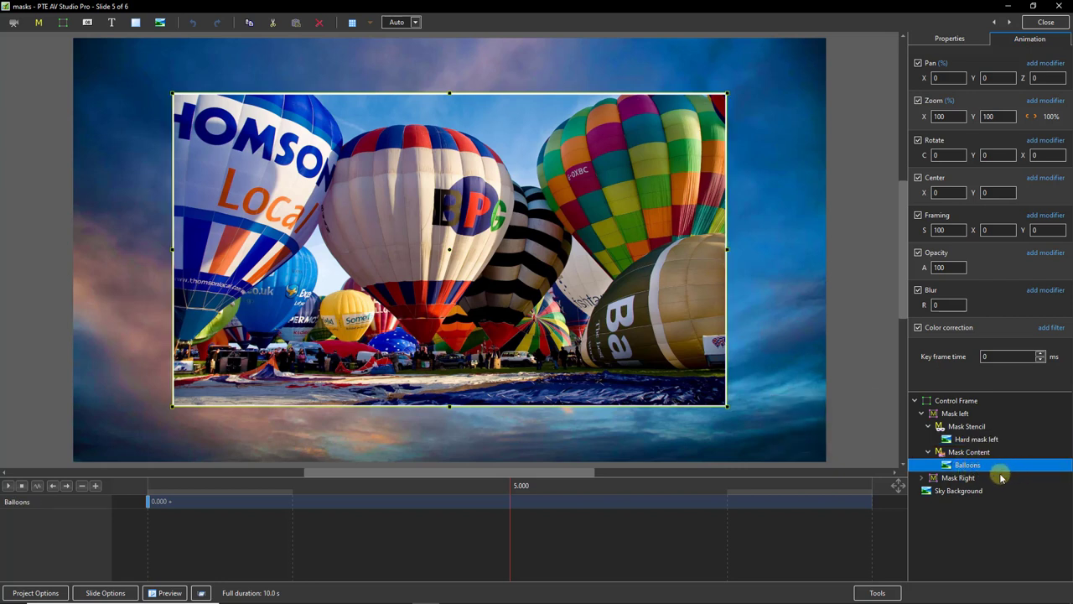
{"action": "left_click", "coordinate": [921, 478]}
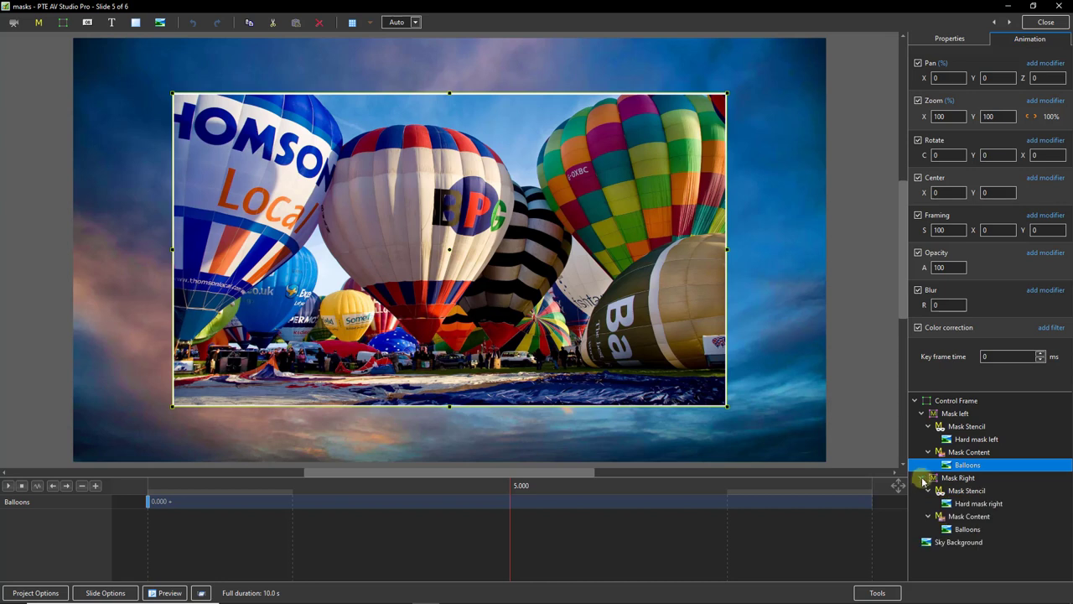
{"action": "left_click", "coordinate": [974, 505]}
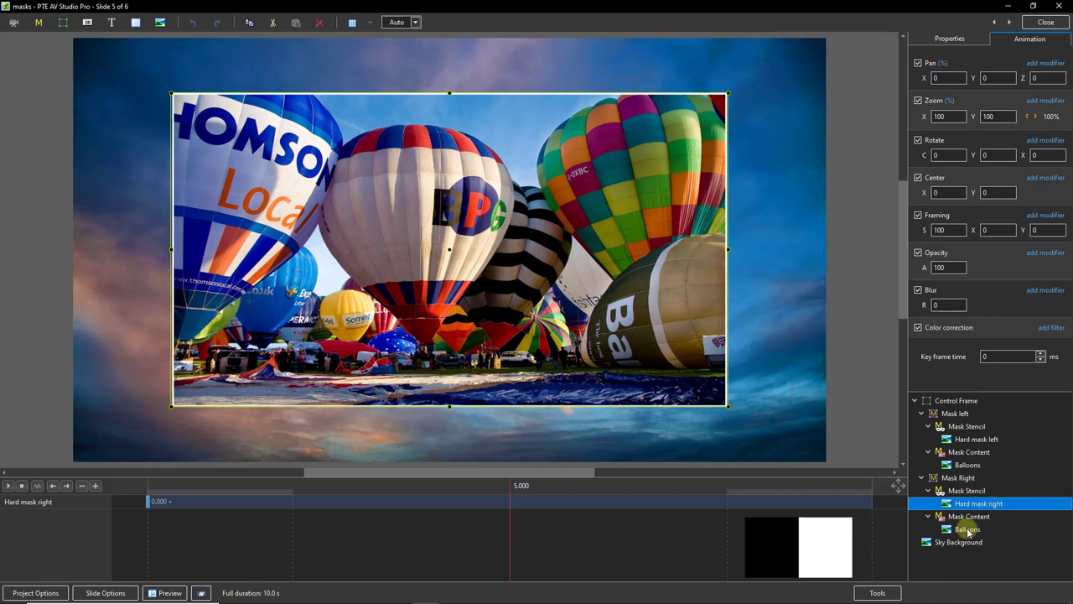
- Check Mask Right's Balloons image, collapse both mask groups, and select Mask Right
{"action": "left_click", "coordinate": [967, 530]}
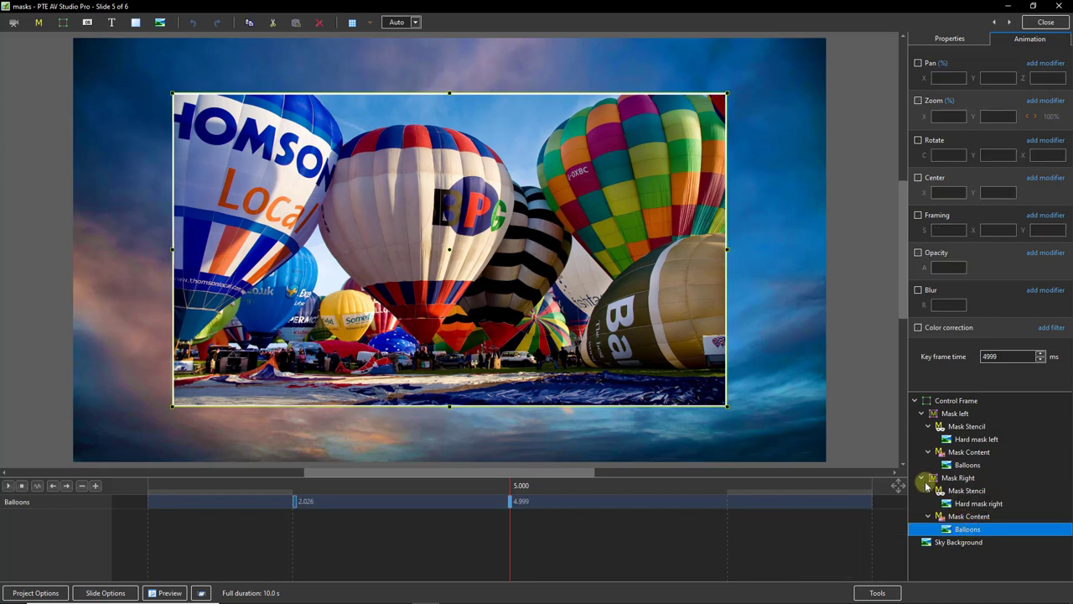
{"action": "left_click", "coordinate": [923, 478]}
{"action": "left_click", "coordinate": [921, 414]}
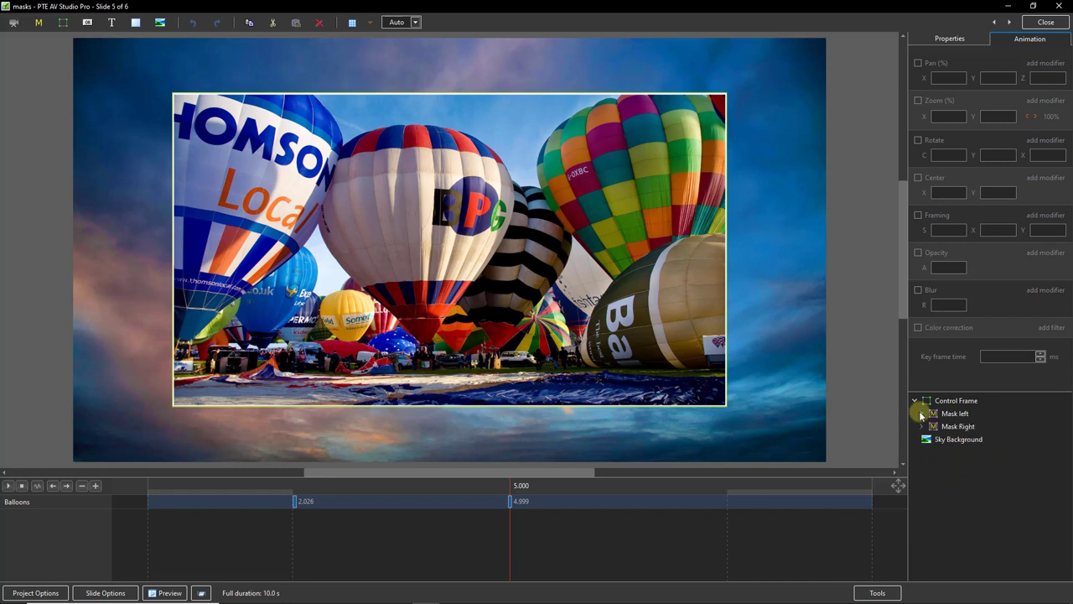
{"action": "left_click", "coordinate": [946, 415]}
{"action": "left_click", "coordinate": [946, 427]}
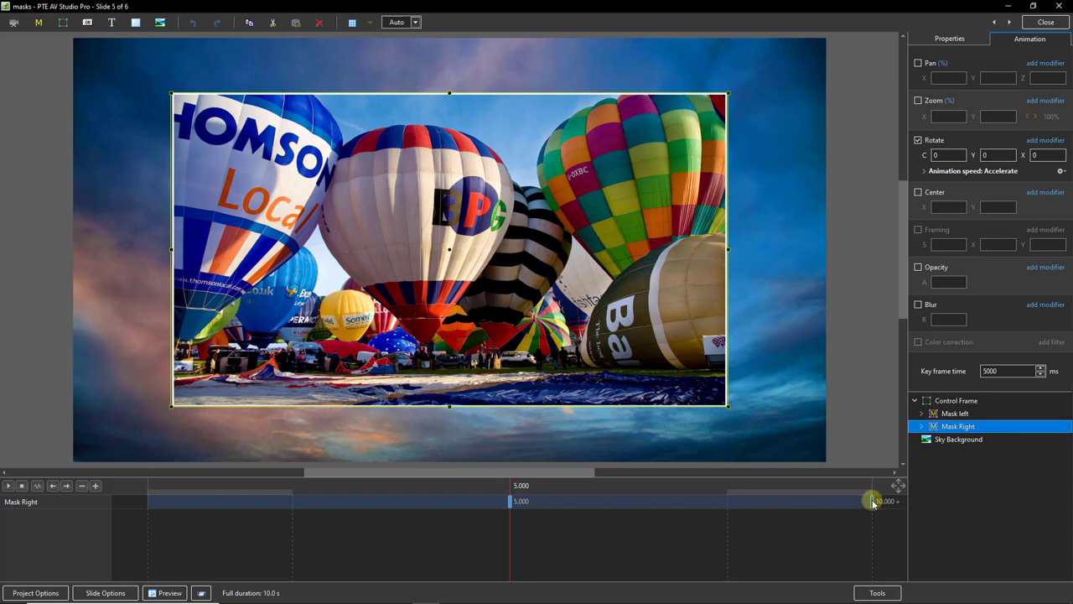
- At Mask Right's 10.000 s keyframe, check Rotate Y -85, then select the Control Frame
{"action": "left_click", "coordinate": [873, 502]}
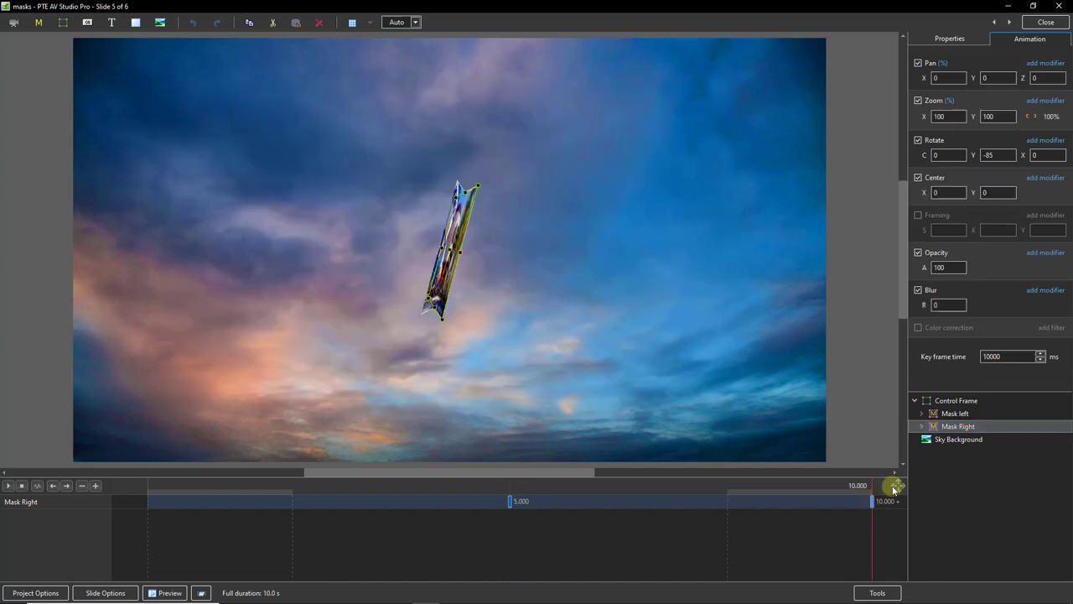
{"action": "left_click", "coordinate": [985, 161]}
{"action": "left_click", "coordinate": [989, 167]}
{"action": "left_click", "coordinate": [986, 192]}
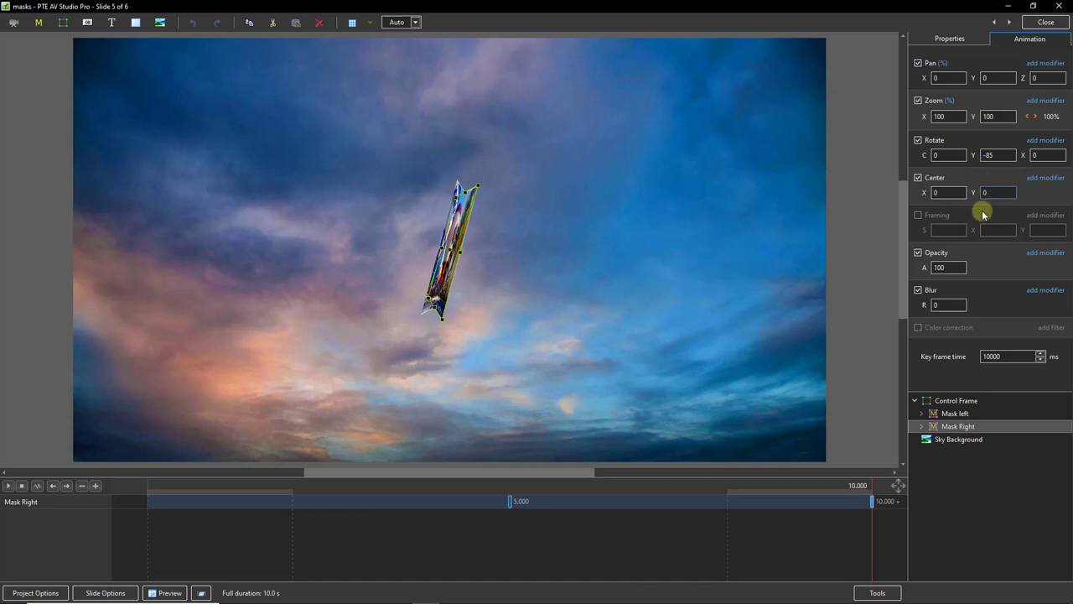
{"action": "left_click", "coordinate": [964, 403]}
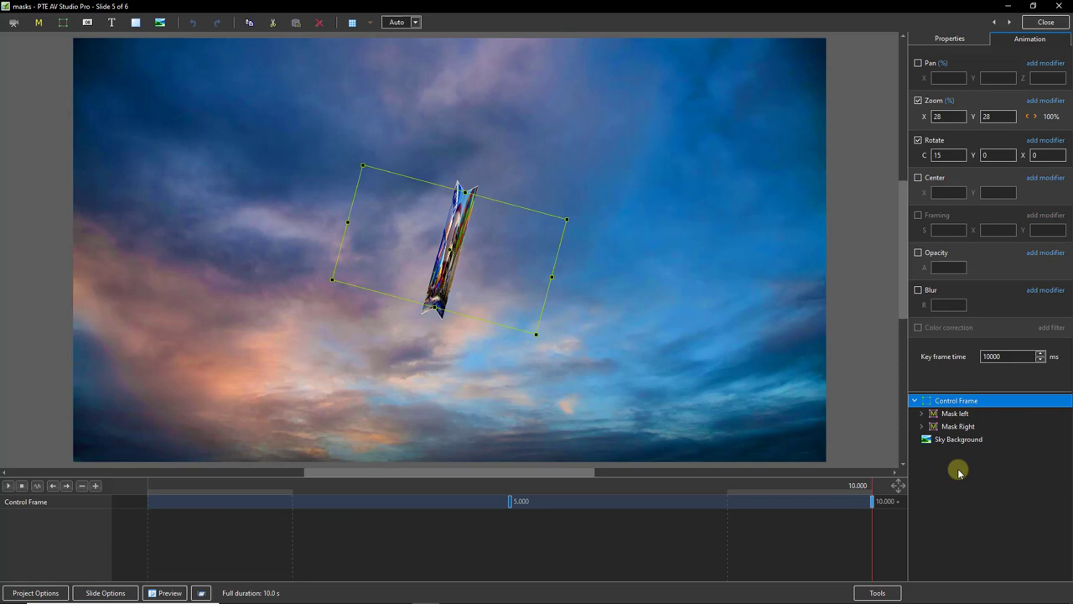